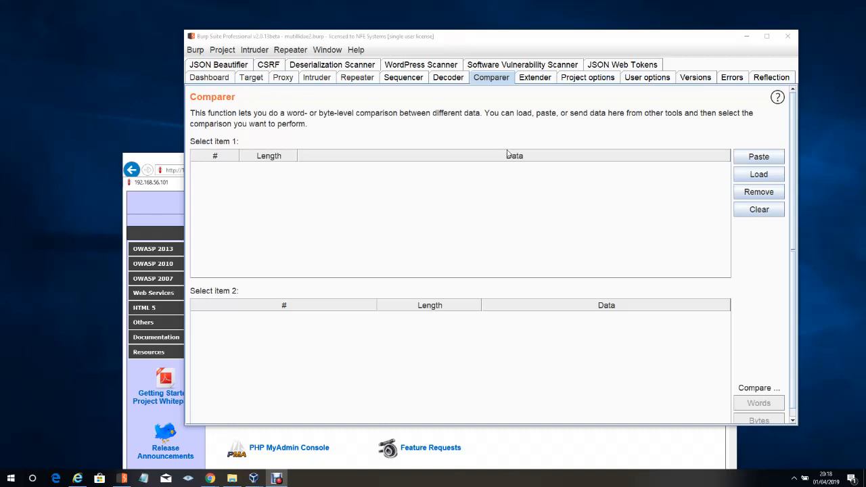
Open the proxy's HTTP history and examine the GET request to the login page with the popup notification code
left_click(283, 77)
left_click(249, 96)
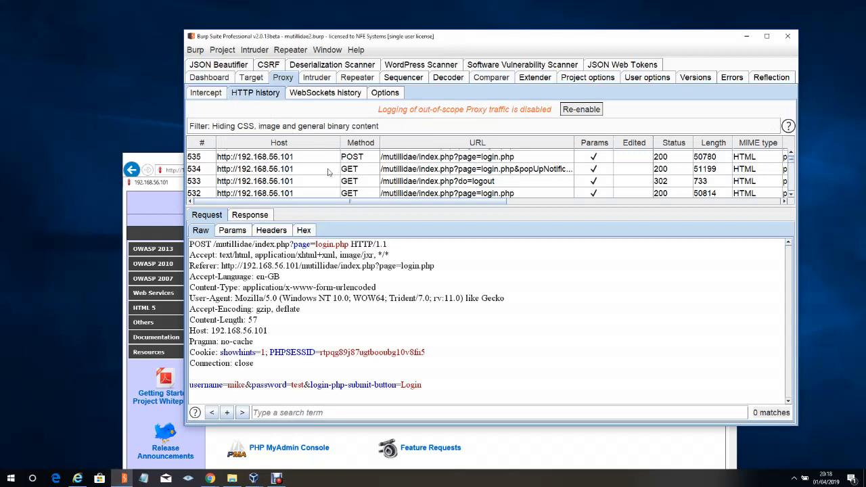
left_click(393, 172)
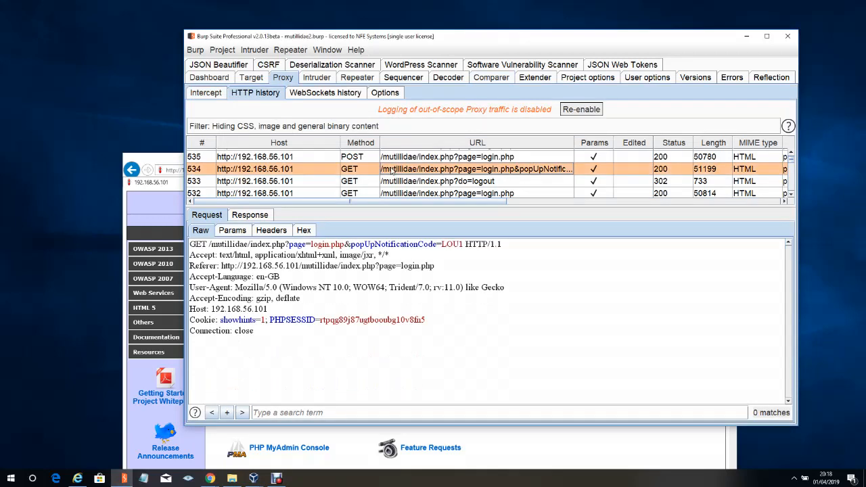
right_click(406, 171)
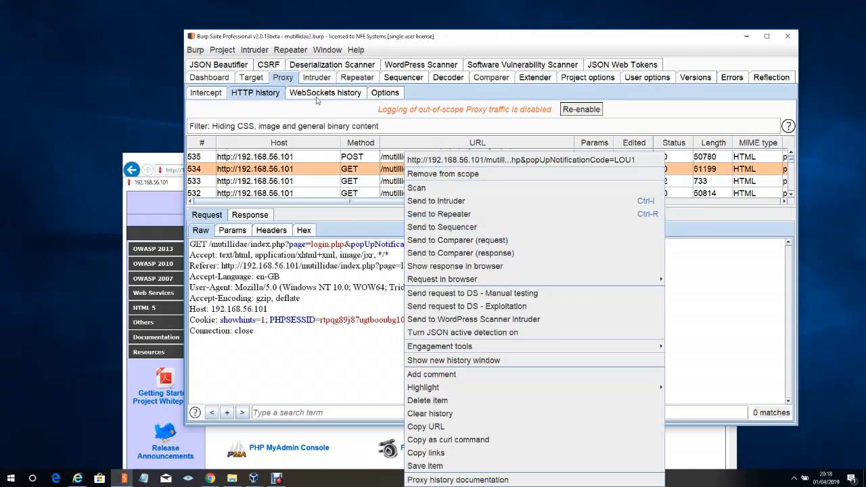
Turn proxy interception on
left_click(206, 92)
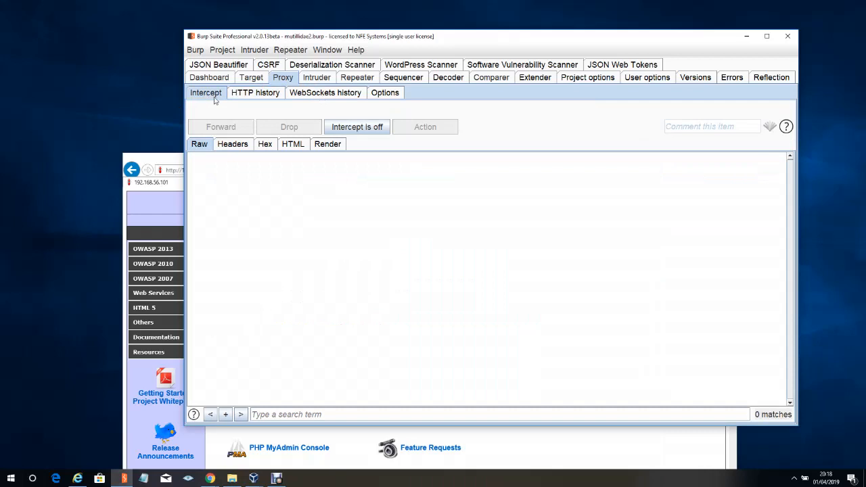
left_click(354, 128)
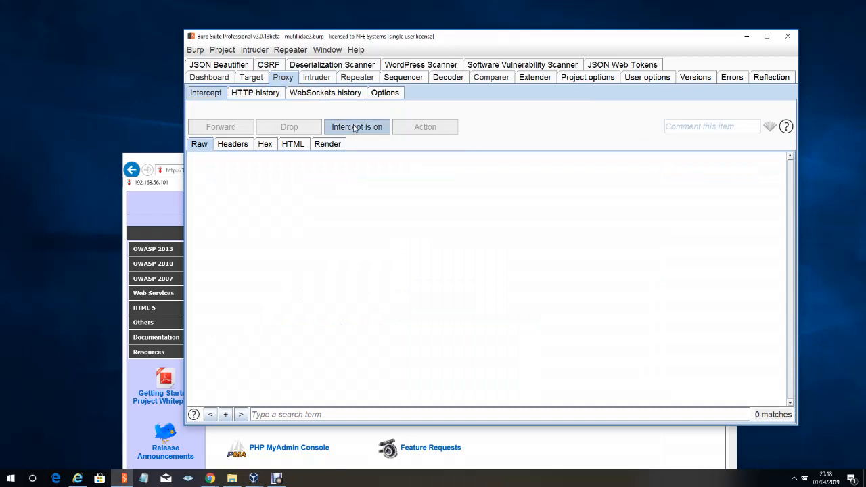
Switch to the browser and open the OWASP 2013 > A1 - Injection (SQL) menu in Mutillidae
left_click(163, 163)
mouse_move(172, 250)
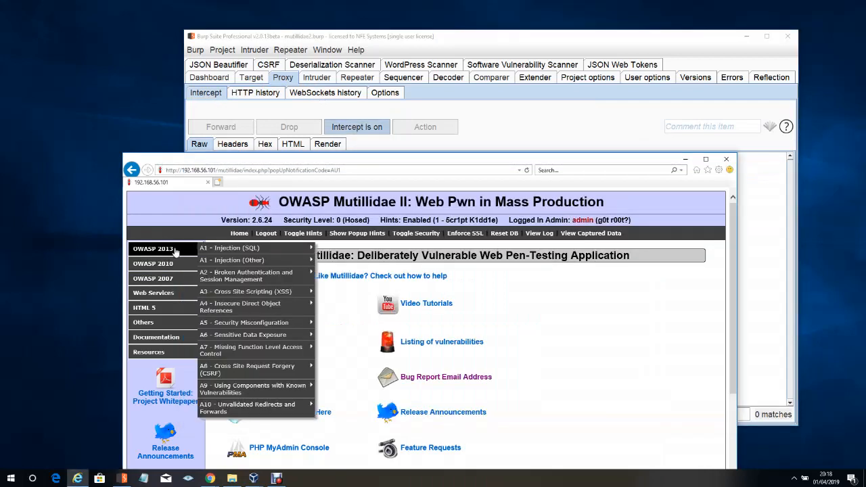
mouse_move(274, 250)
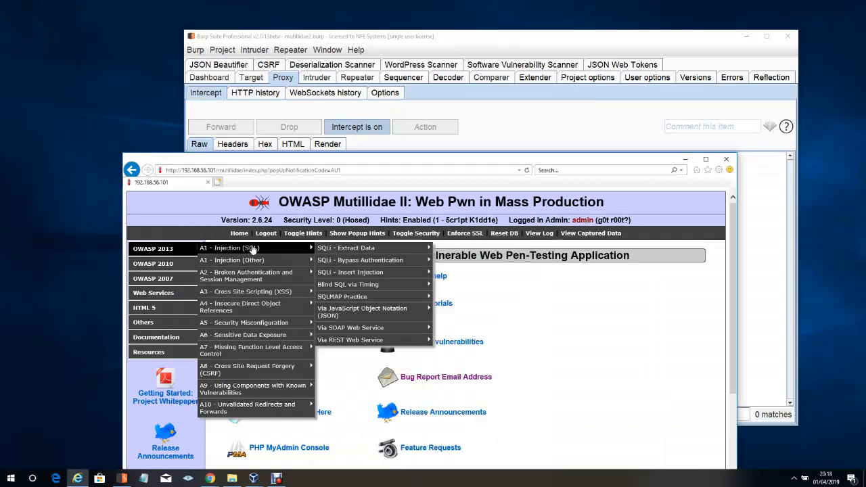
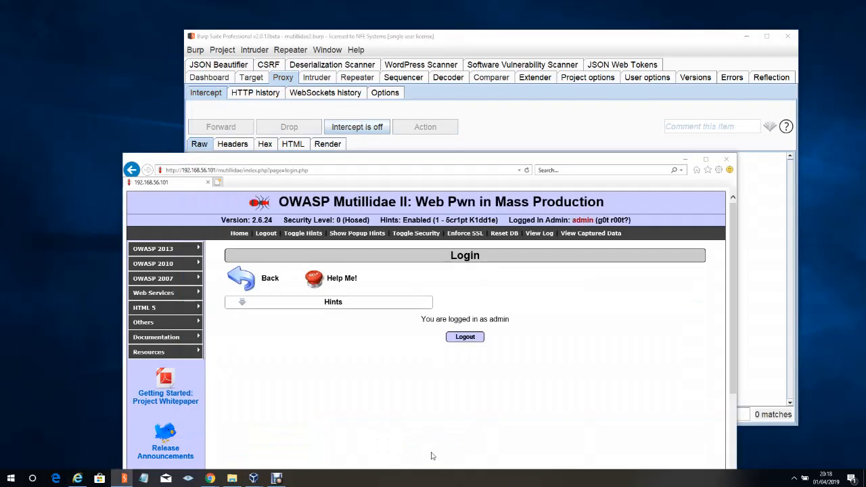
Log out of Mutillidae and turn proxy interception back on
left_click(464, 338)
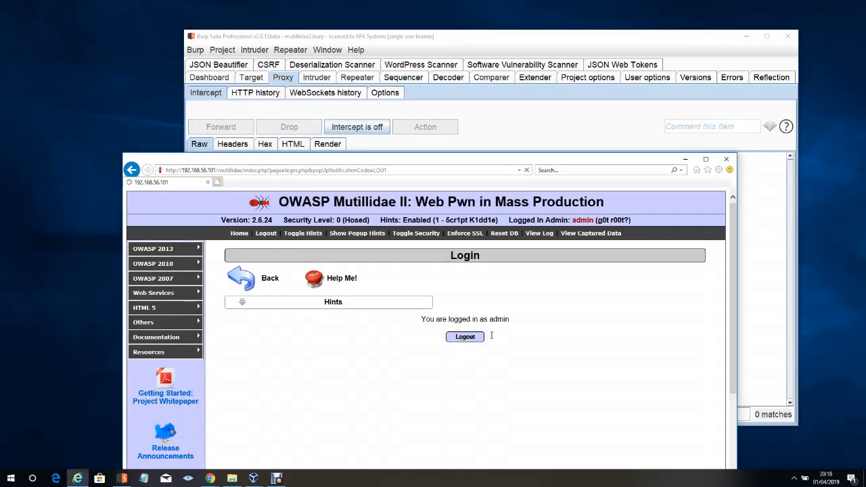
left_click(357, 129)
left_click(358, 130)
left_click(150, 164)
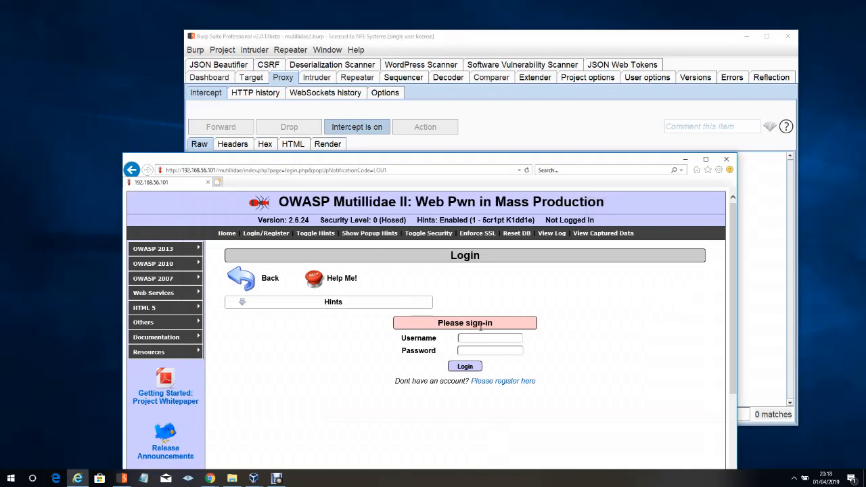
Submit the login form with username mike and the account password
type("mikemike")
left_click(464, 369)
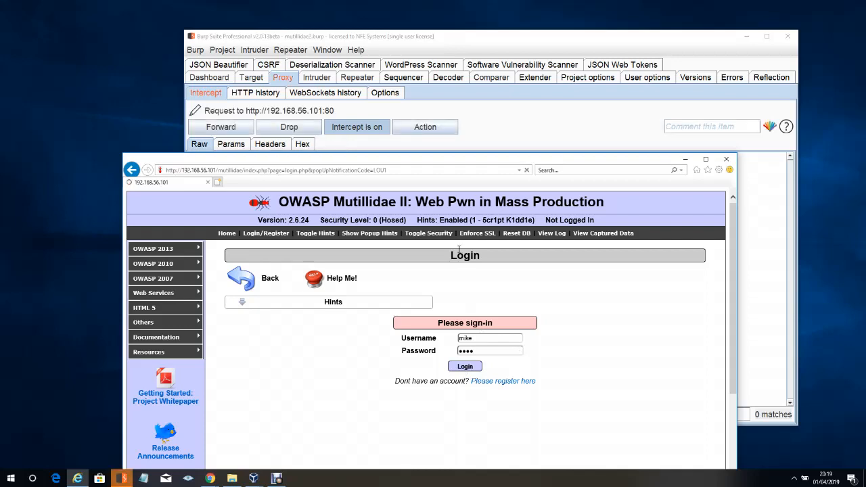
Send the intercepted login POST request to Comparer
left_click(422, 57)
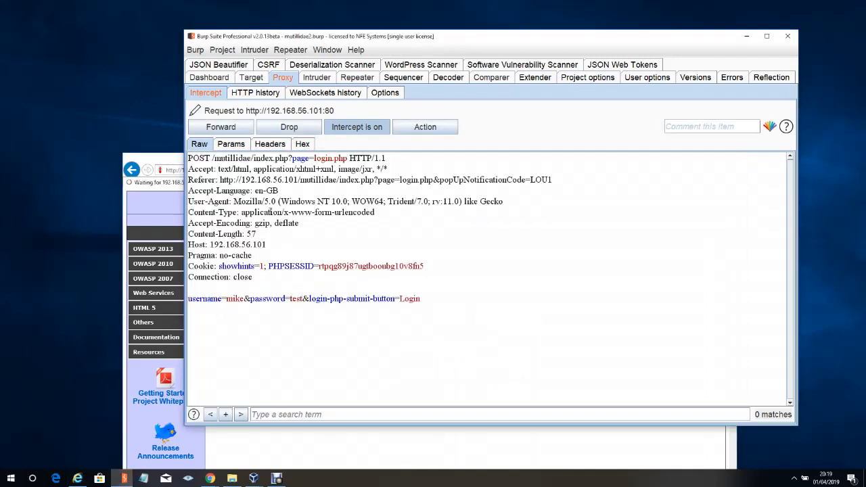
right_click(270, 209)
left_click(304, 135)
Forward the login request and send the server's intercepted response to Comparer
left_click(221, 127)
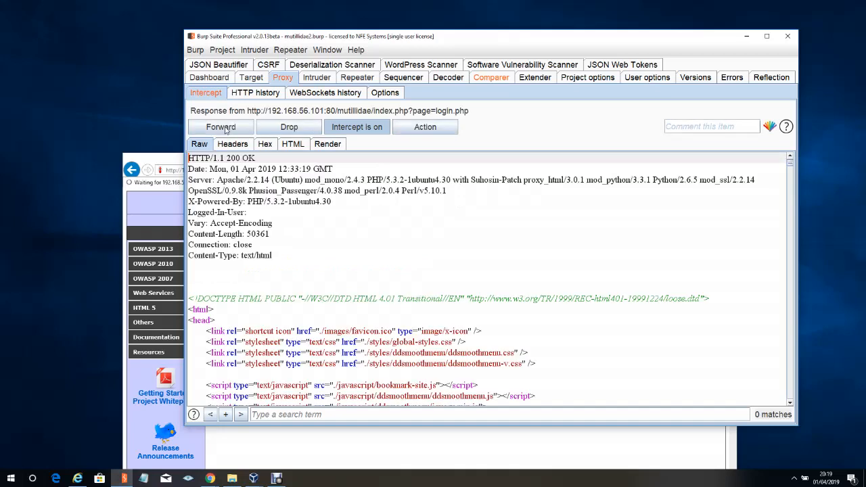
right_click(259, 219)
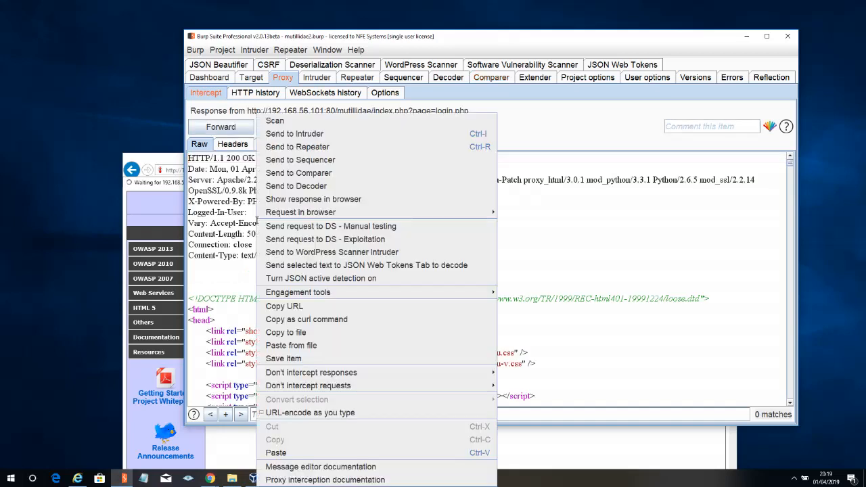
left_click(318, 173)
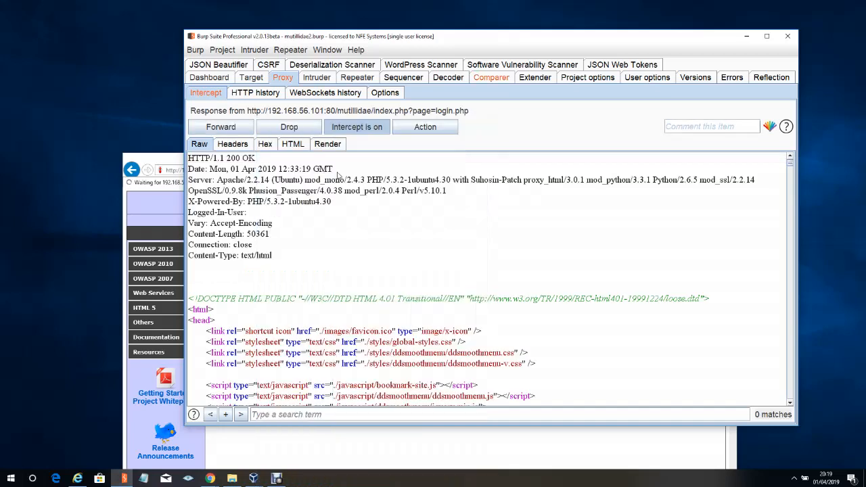
Forward the response and highlight the 'Account does not exist' message on the login page
left_click(221, 127)
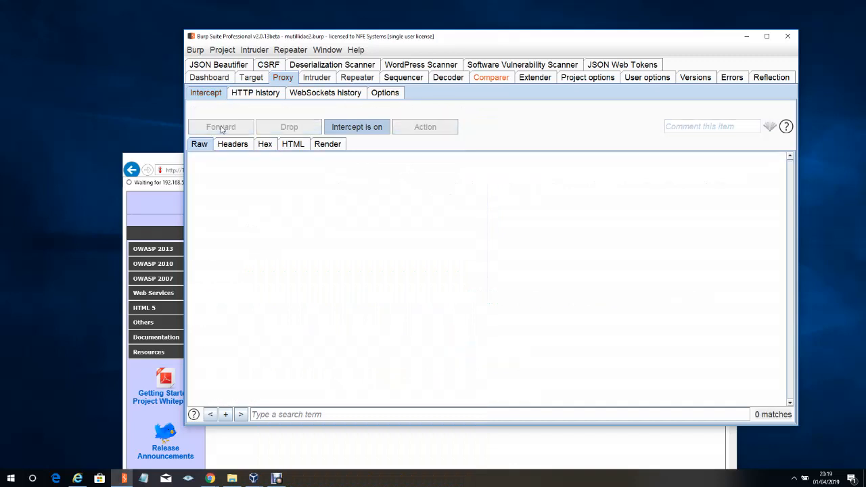
left_click(162, 158)
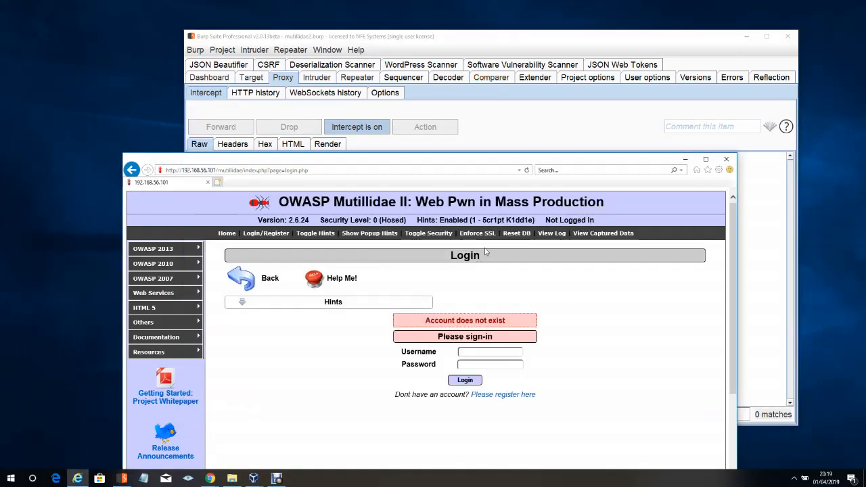
left_click_drag(425, 320, 523, 318)
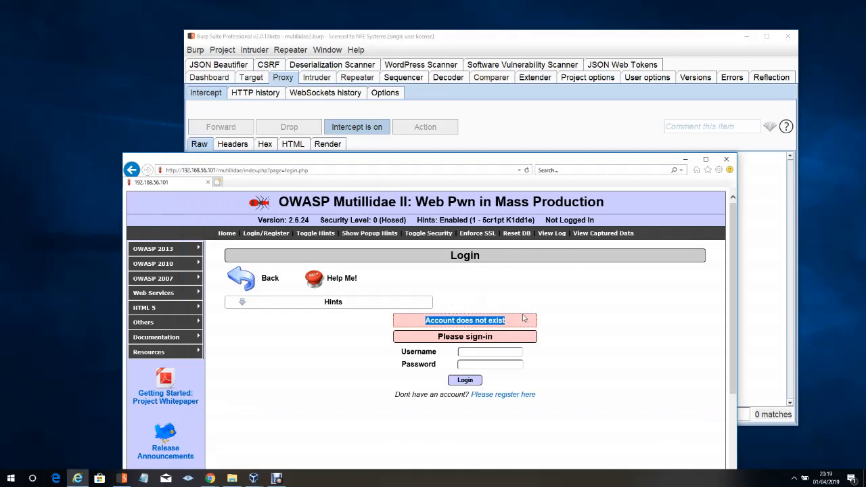
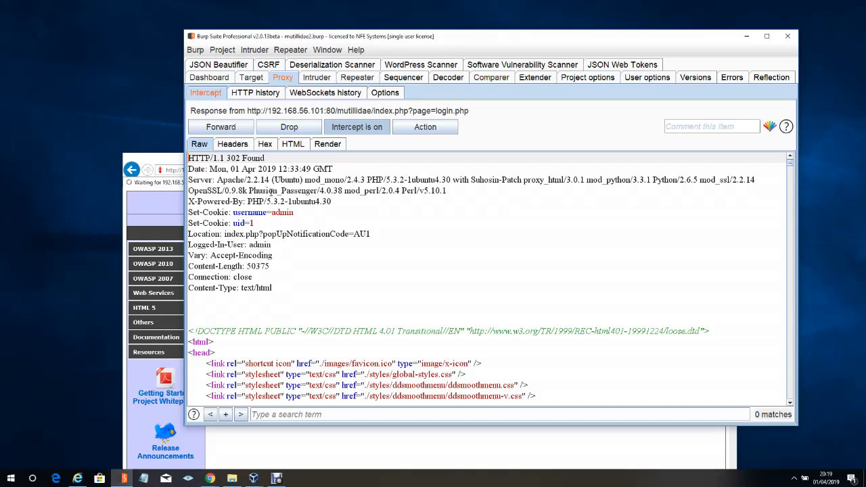
Send the intercepted 302 Found login response for admin to Comparer
right_click(272, 193)
left_click(308, 173)
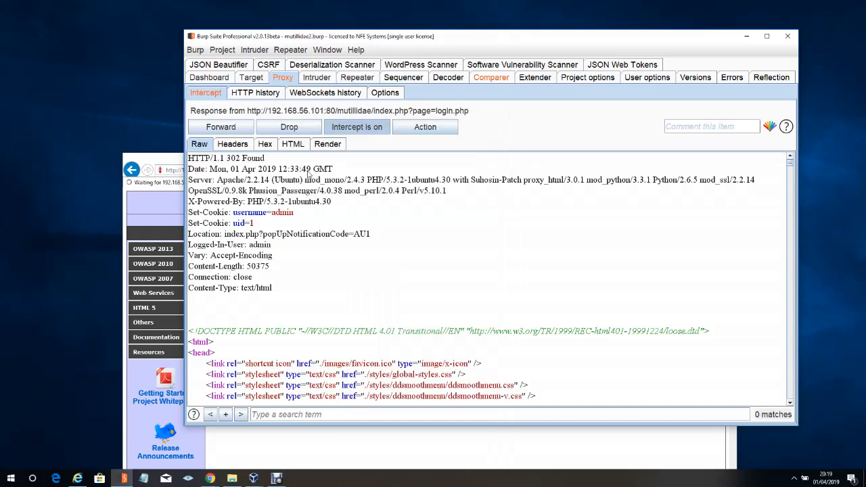
In Comparer, run a word comparison between the two login POST requests, items 31 and 33
left_click(492, 78)
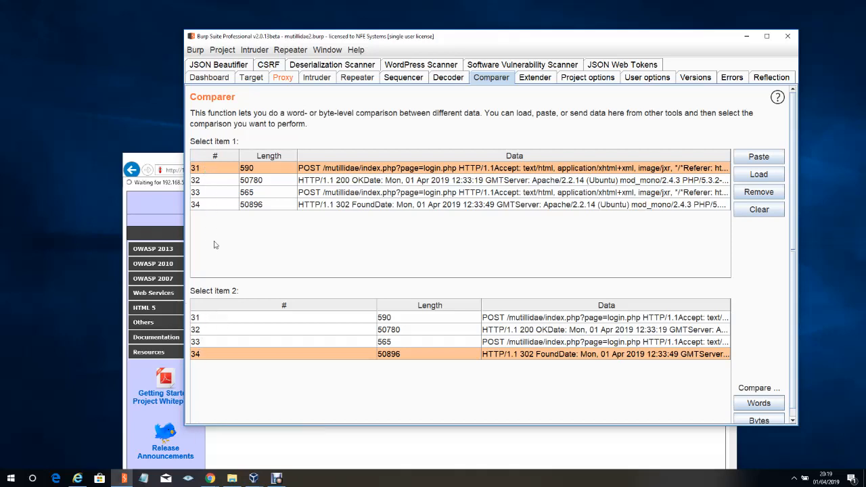
left_click(204, 169)
left_click(197, 318)
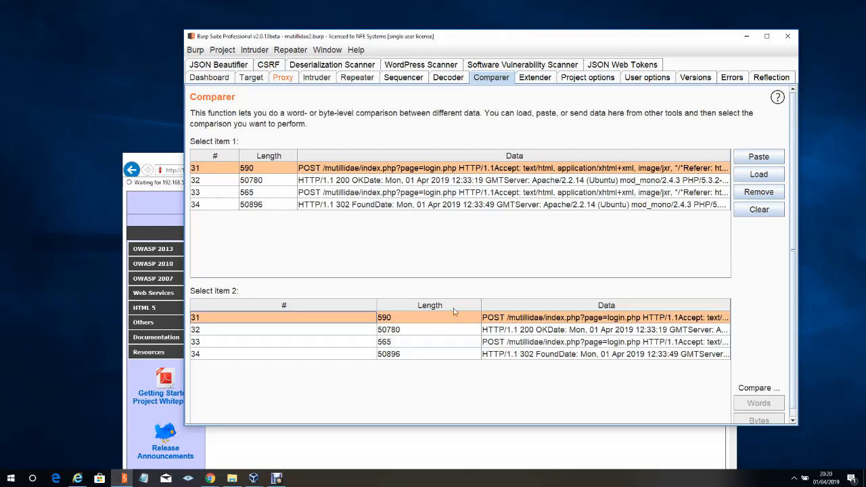
left_click(498, 344)
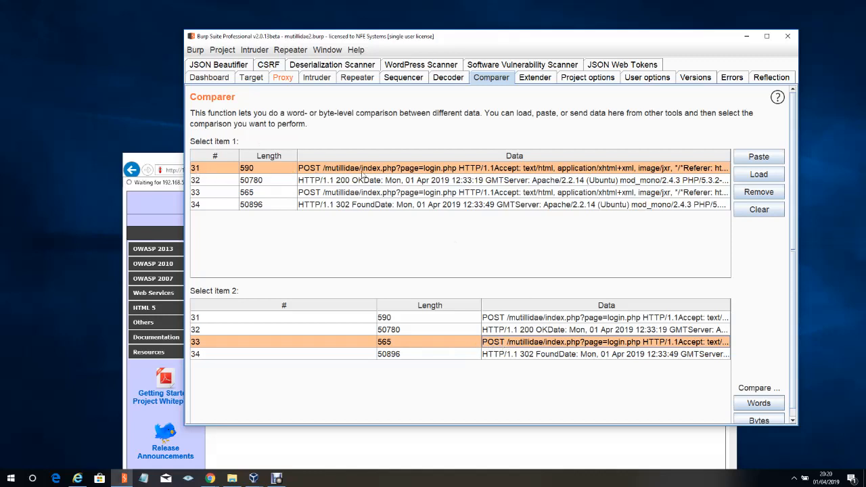
left_click(205, 343)
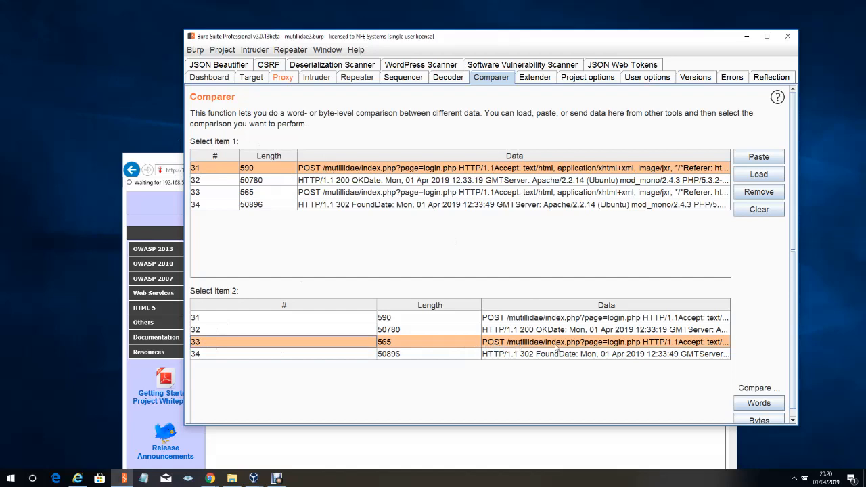
left_click(759, 404)
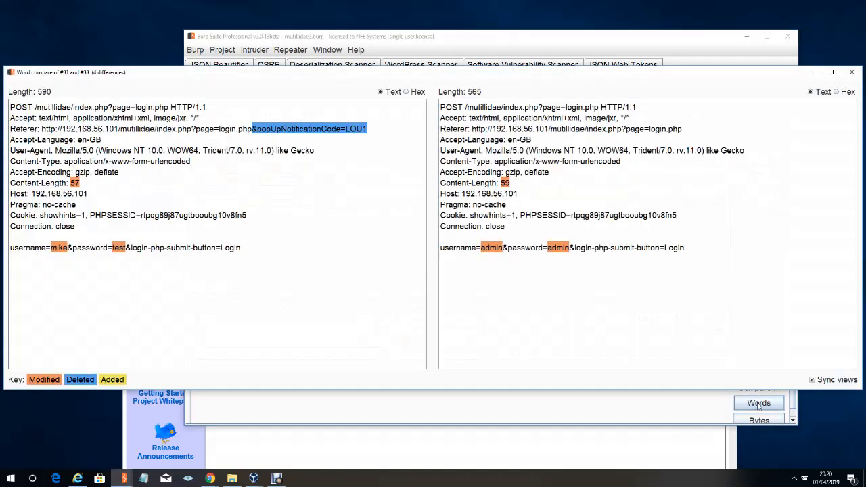
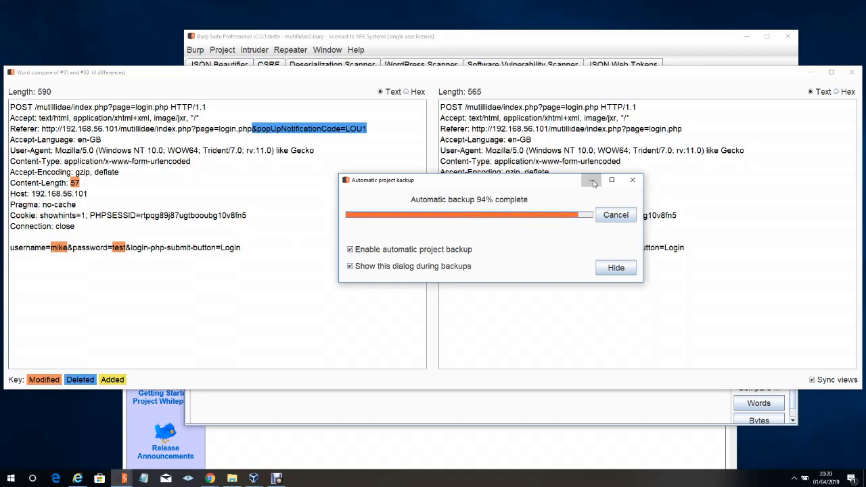
Close the request comparison and run a word comparison between the two login responses, items 32 and 34
left_click(594, 183)
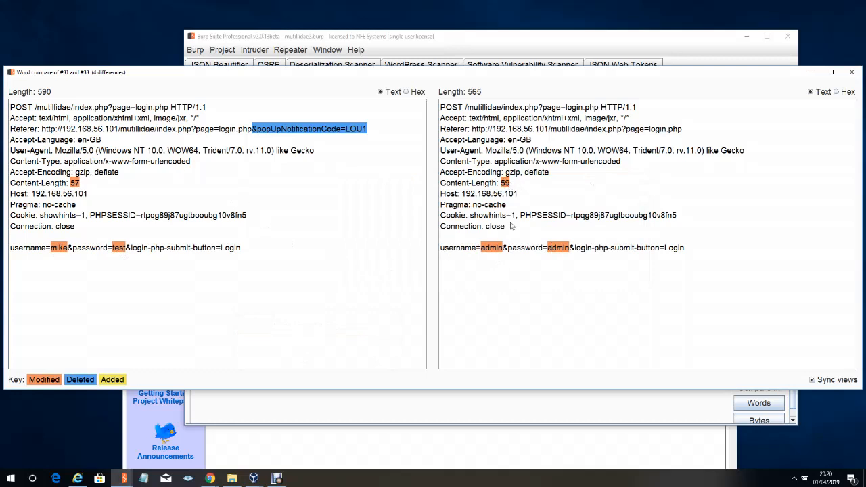
left_click(852, 74)
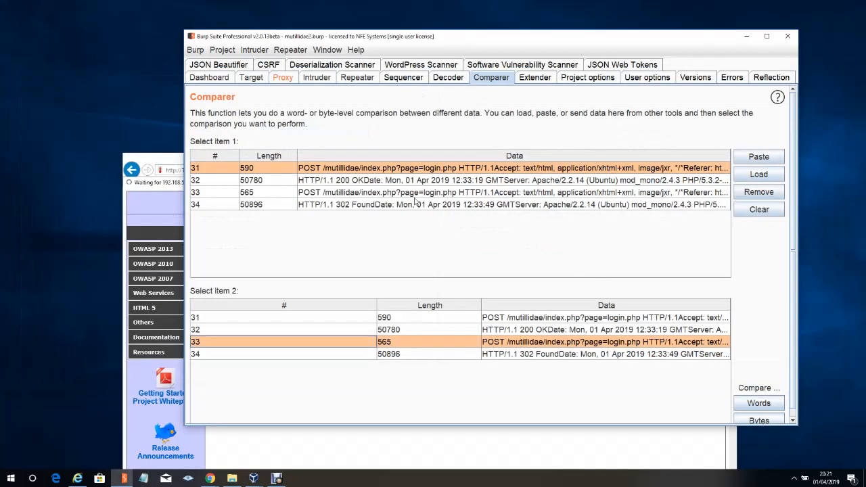
left_click(332, 183)
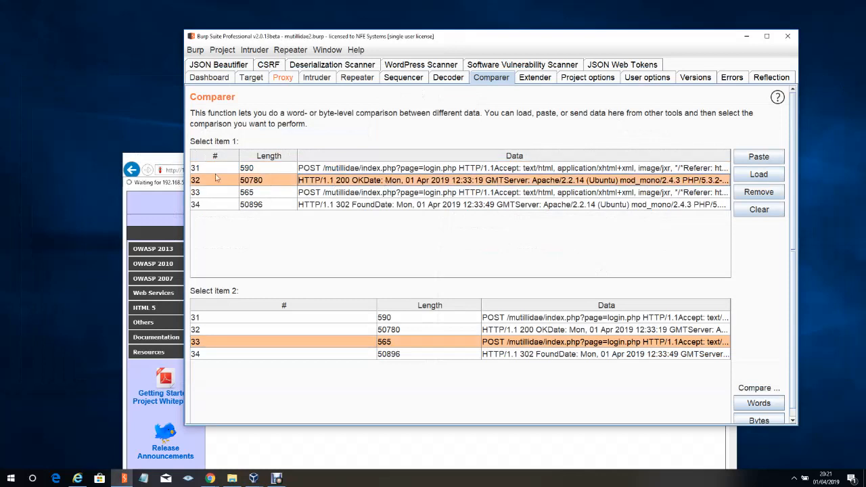
left_click(409, 357)
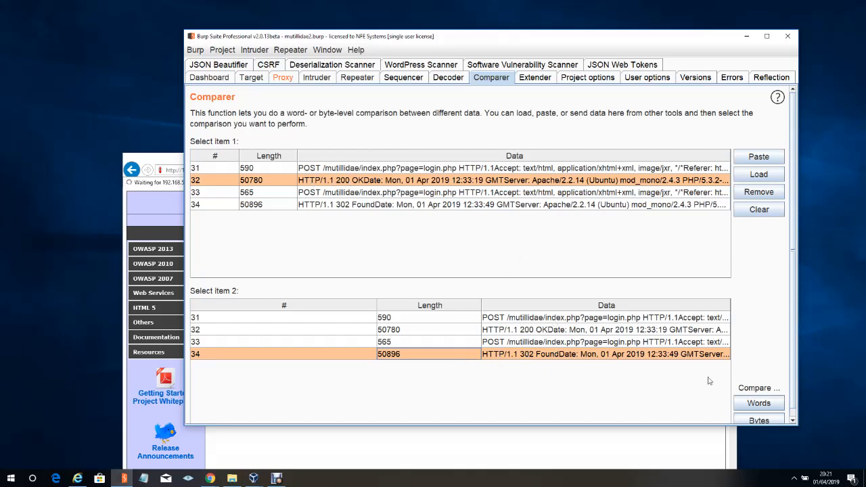
left_click(758, 403)
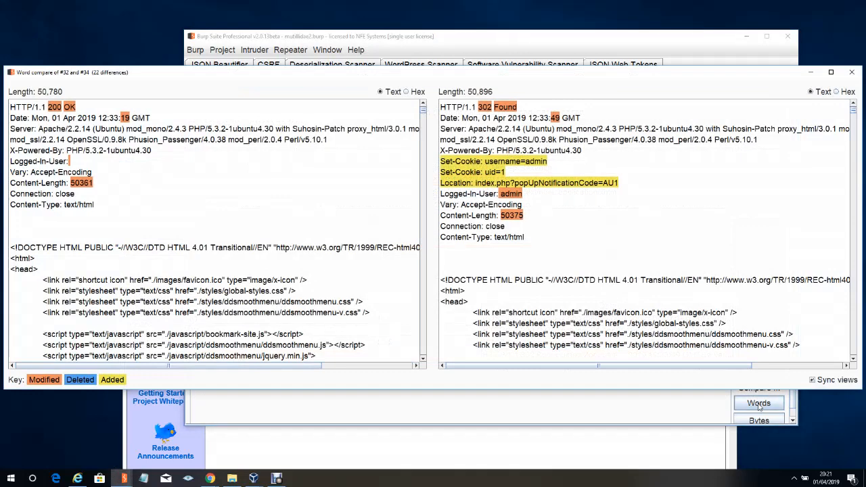